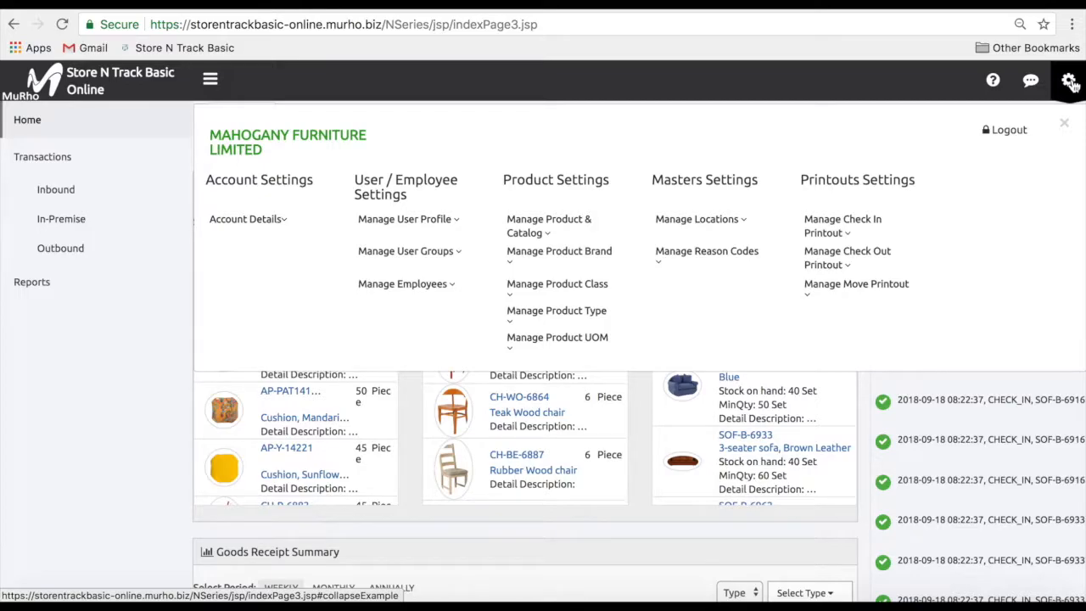
Create the location type Central-Store with description Central-Store and save it
click(747, 225)
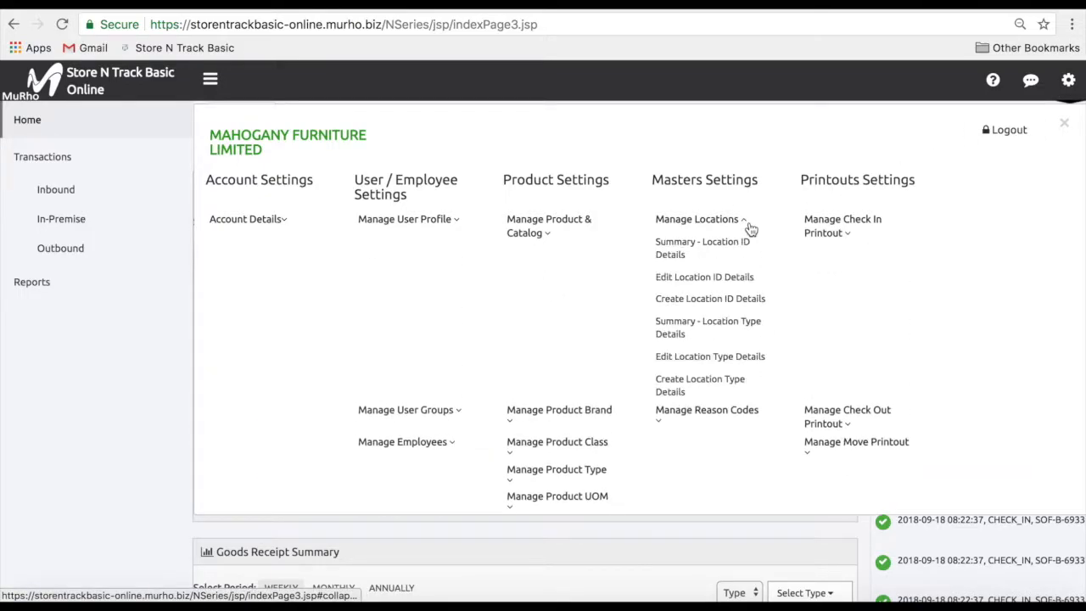
click(760, 393)
click(514, 152)
text(Central-Store)
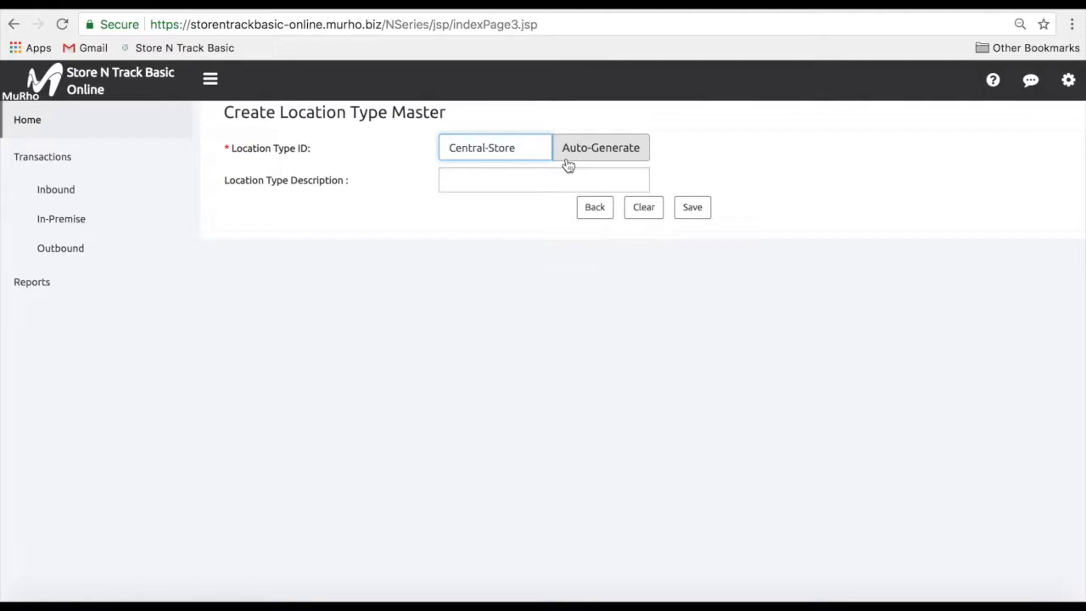
click(543, 179)
text(Centr)
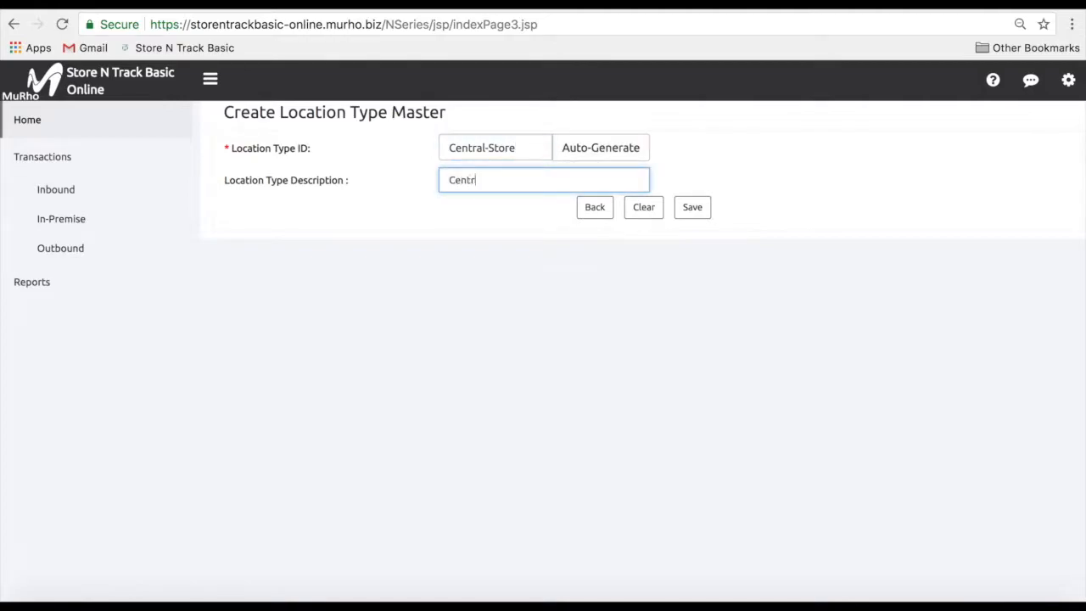
text(al-Store)
click(691, 208)
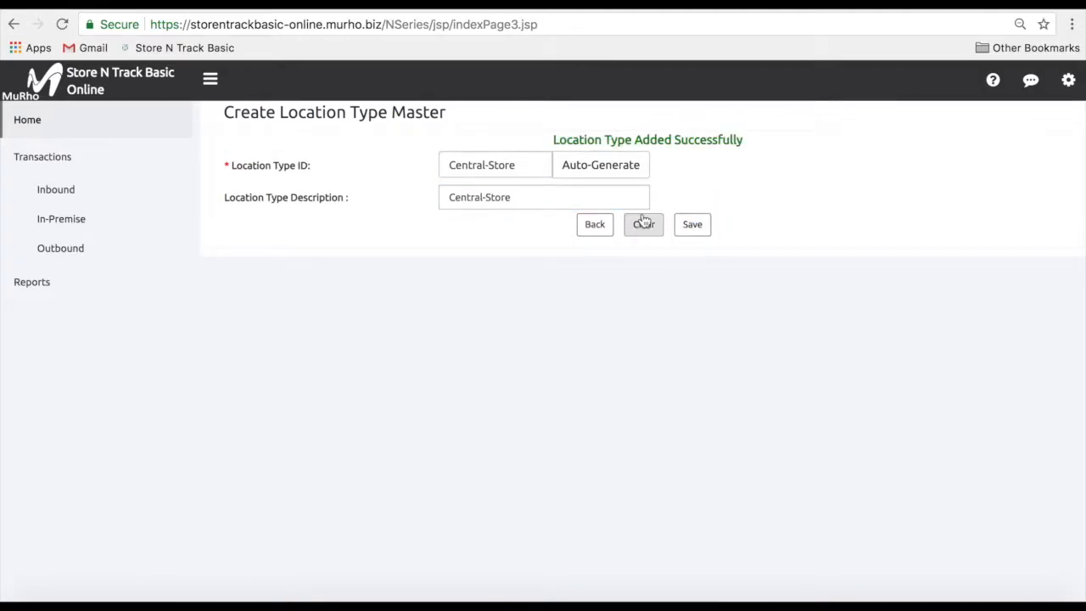
drag(531, 165, 450, 166)
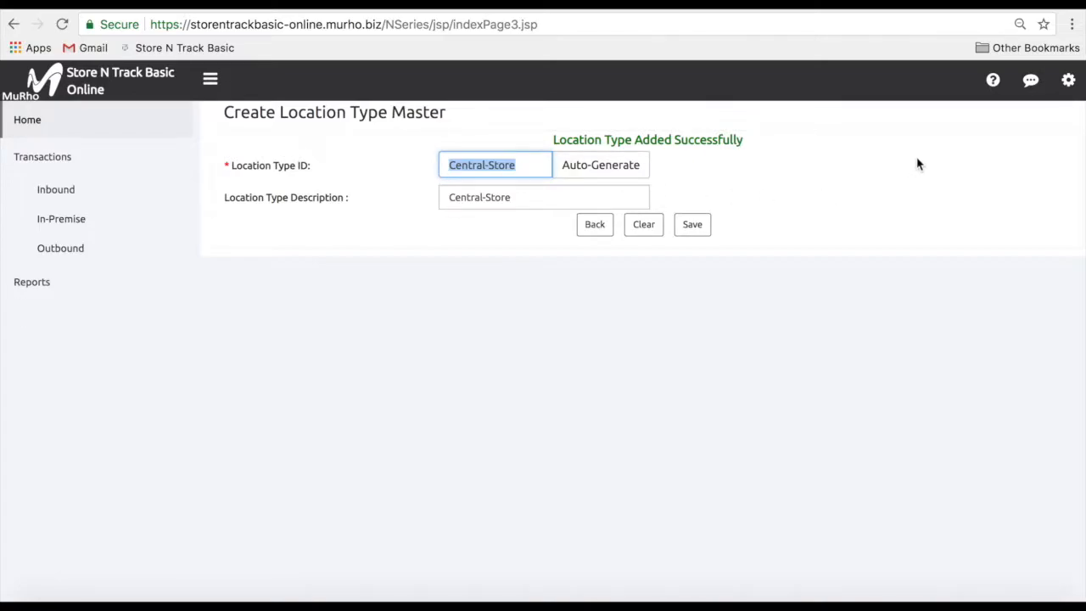
Change the Central-Store type's description to 'Central Store', set it Non Active, and save
click(1070, 88)
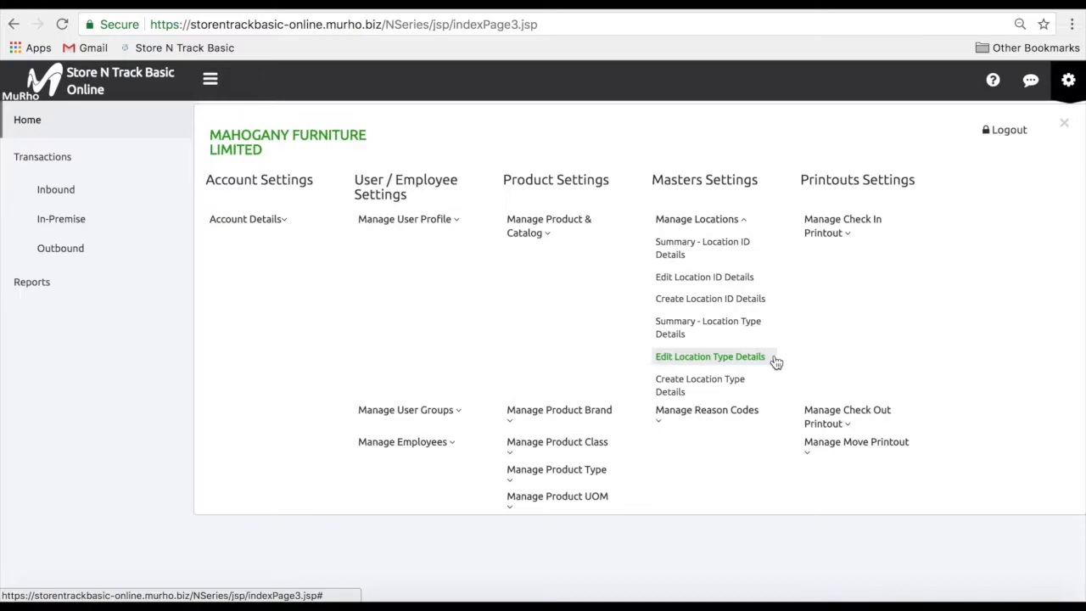
click(711, 356)
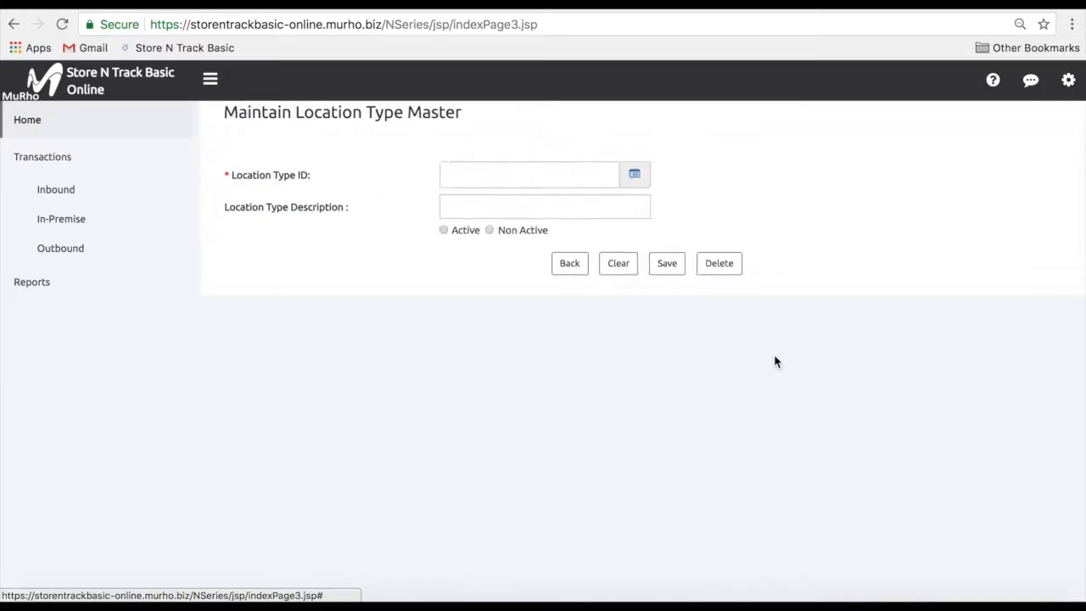
click(636, 175)
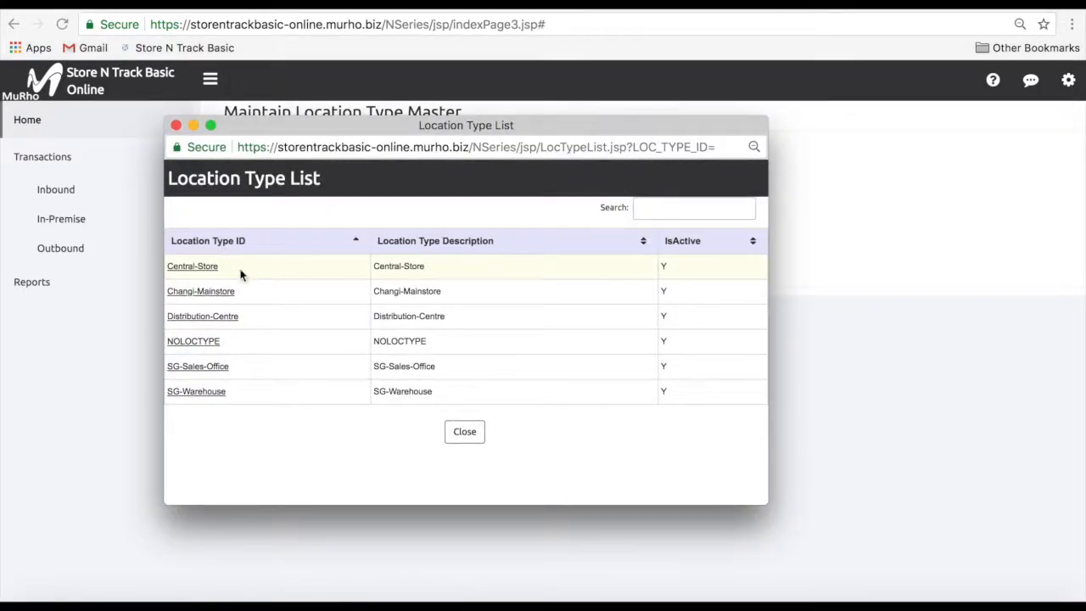
click(212, 274)
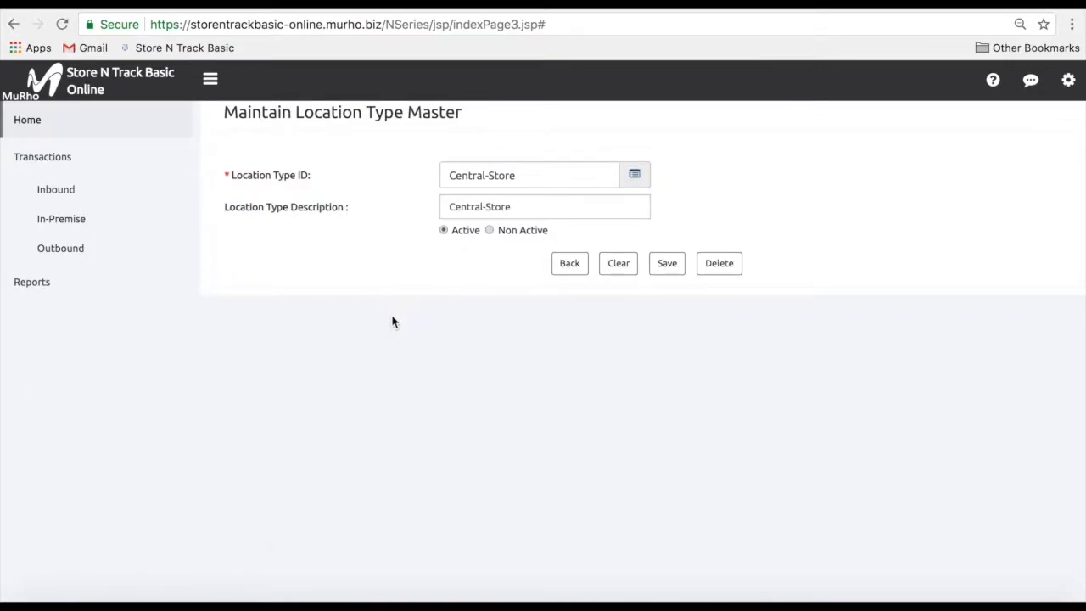
click(485, 207)
key(BackSpace)
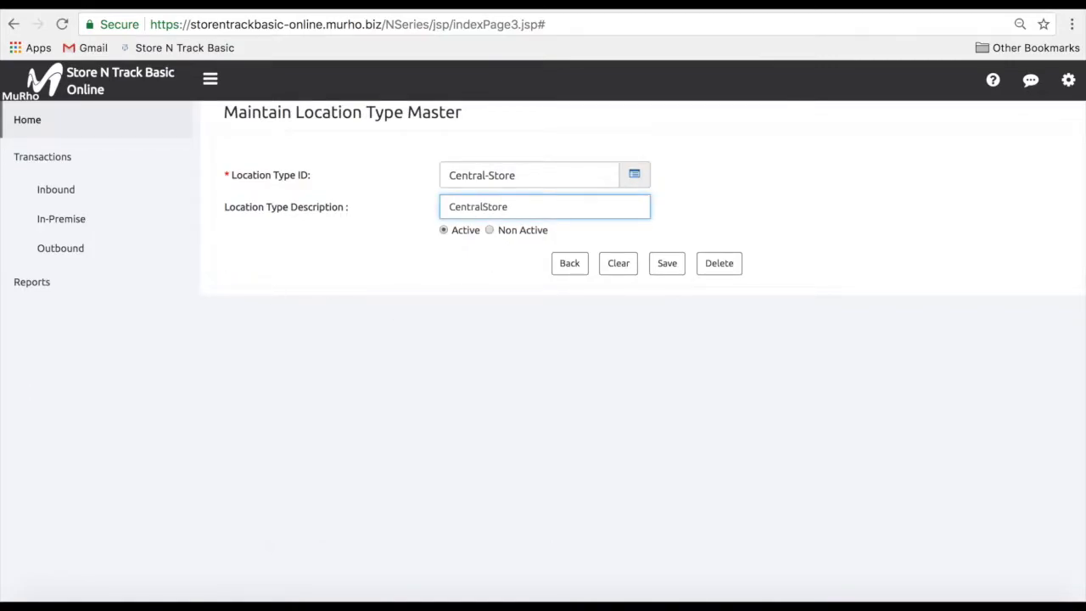
click(489, 231)
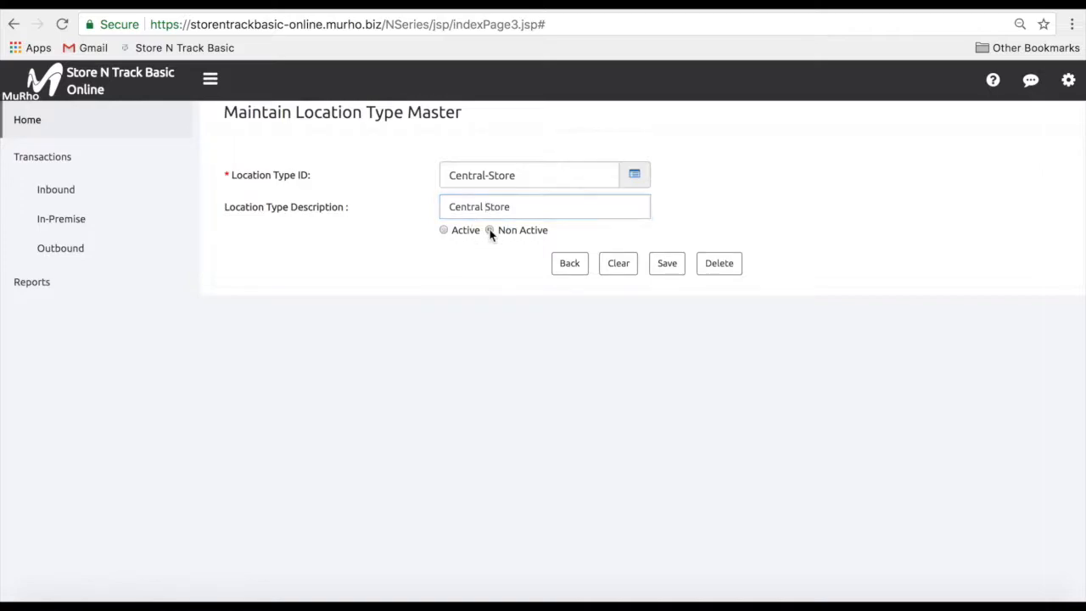
click(665, 270)
click(700, 138)
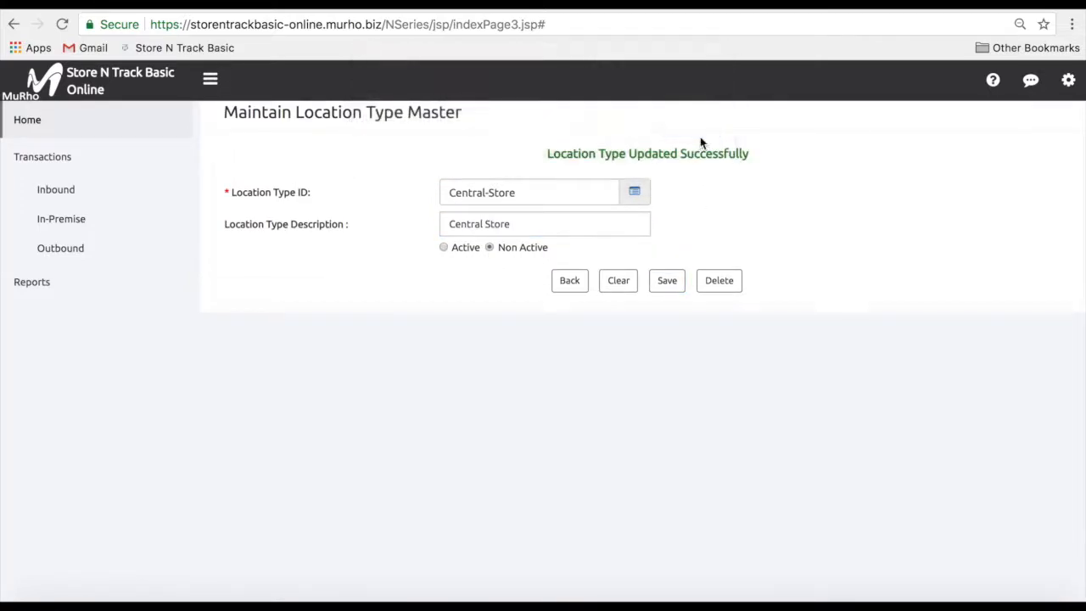
Delete the Central-Store location type and confirm the deletion
click(711, 287)
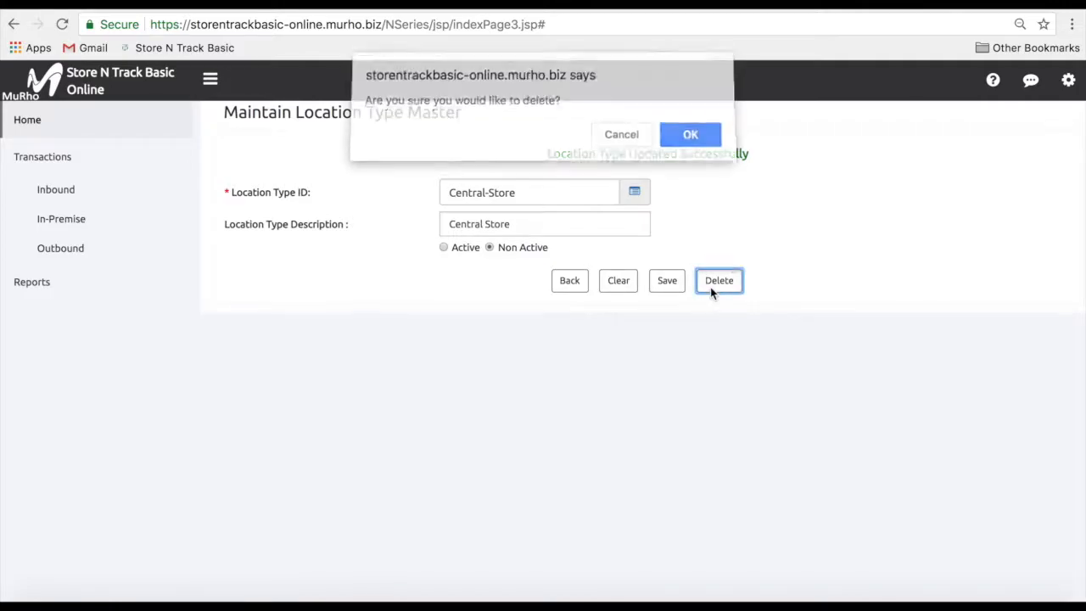
click(700, 139)
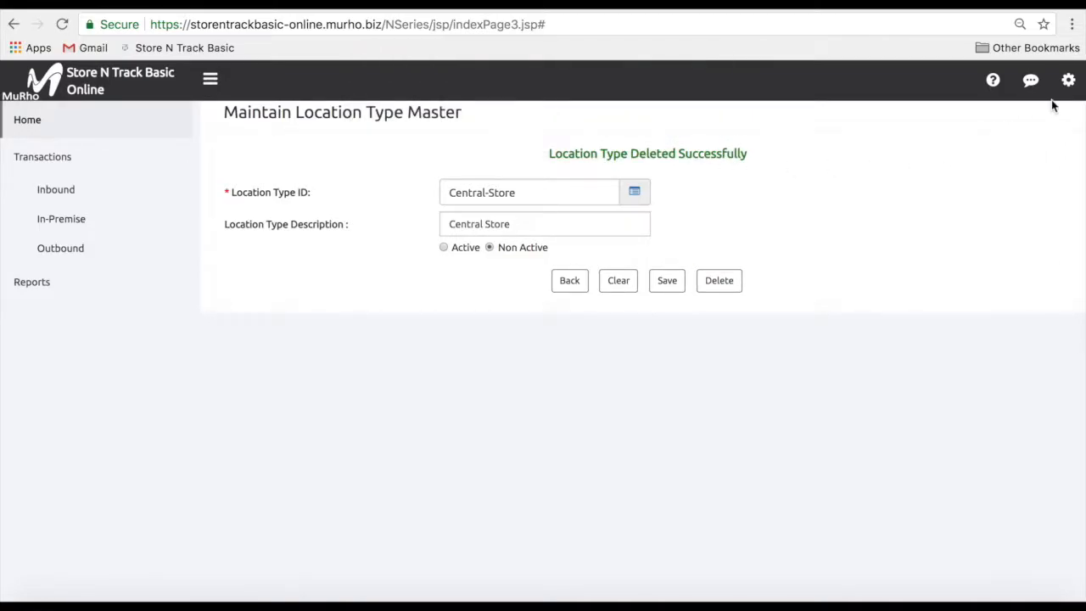
click(1068, 83)
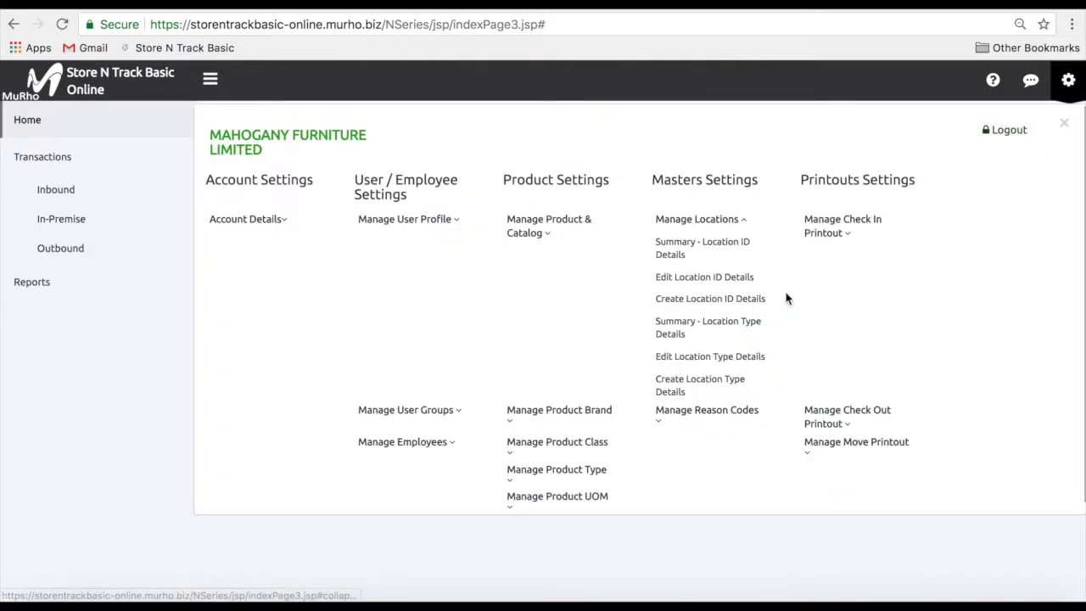
List all five location types in the summary and open Changi-Mainstore's details
click(757, 340)
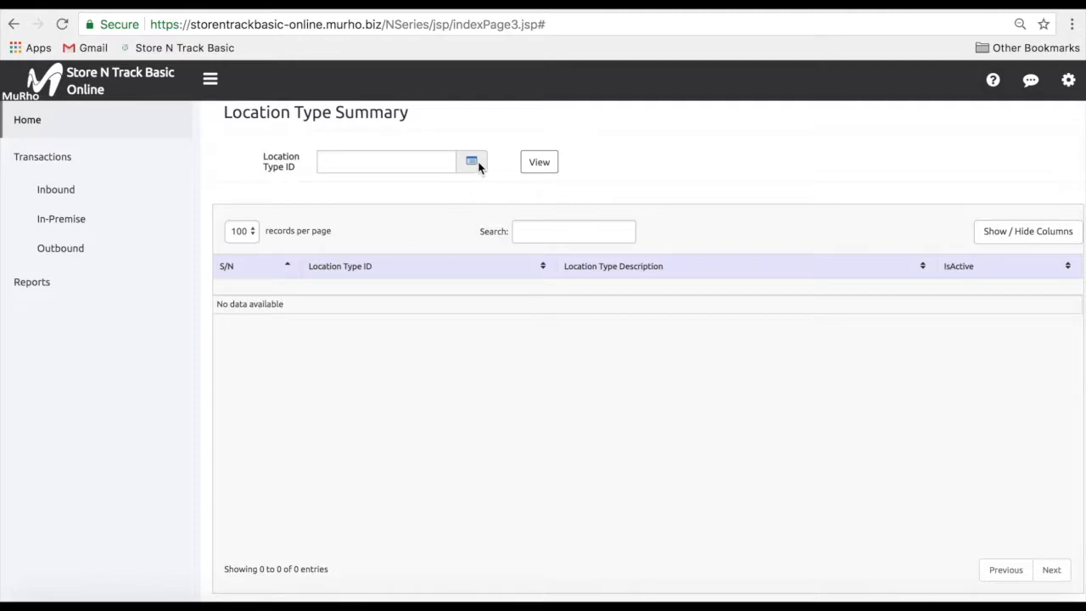
click(473, 162)
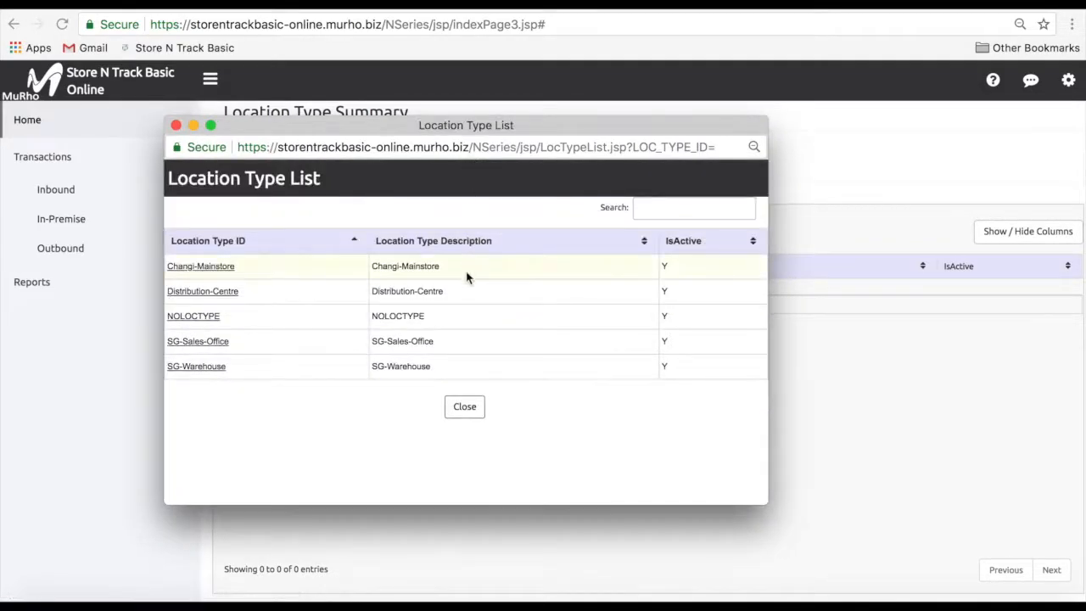
click(459, 415)
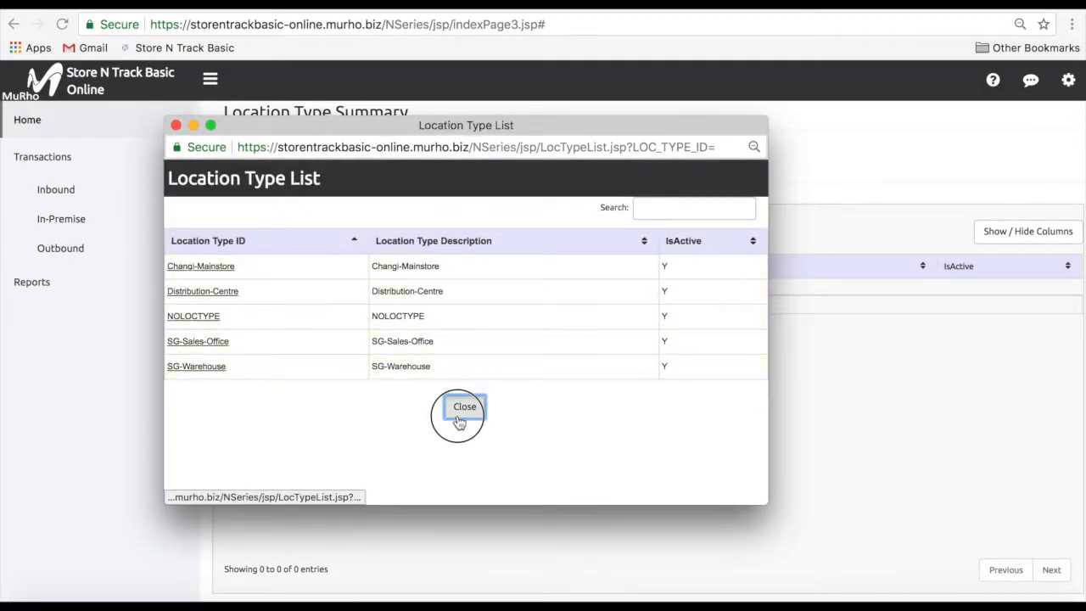
click(538, 172)
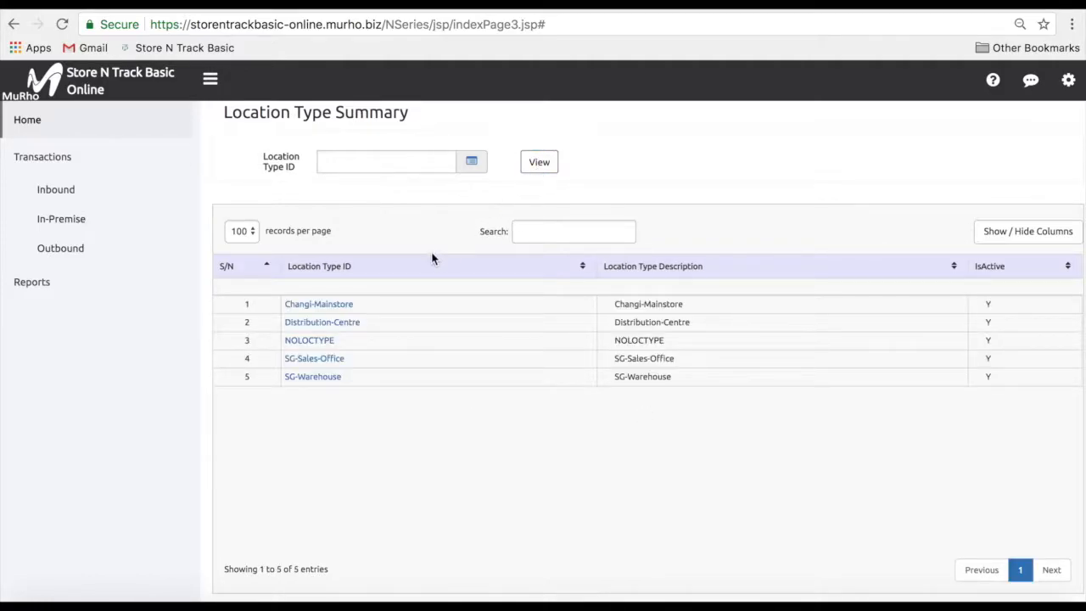
click(347, 312)
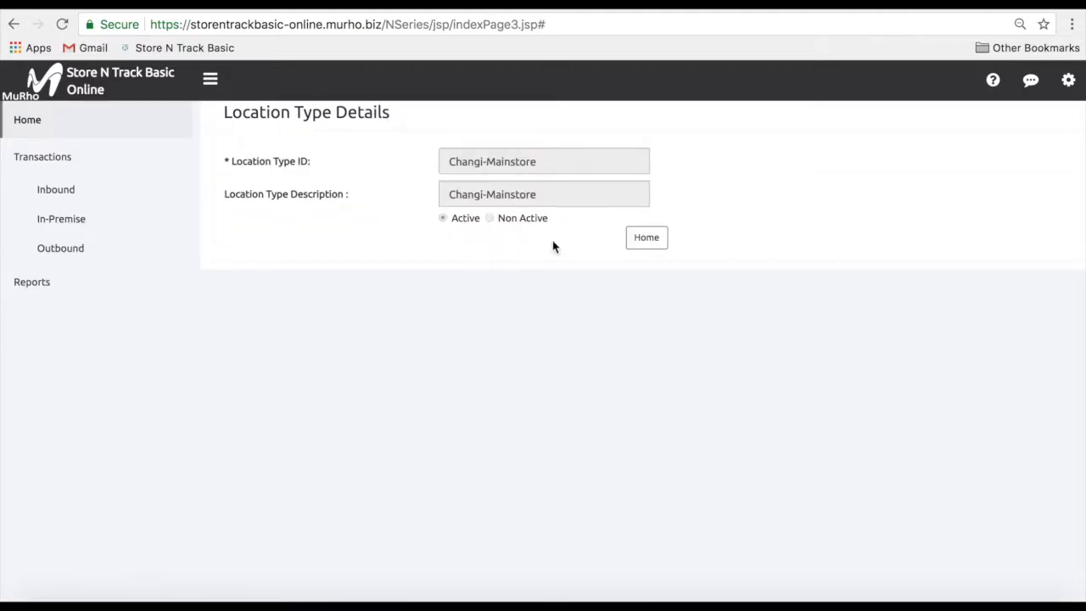
click(1068, 85)
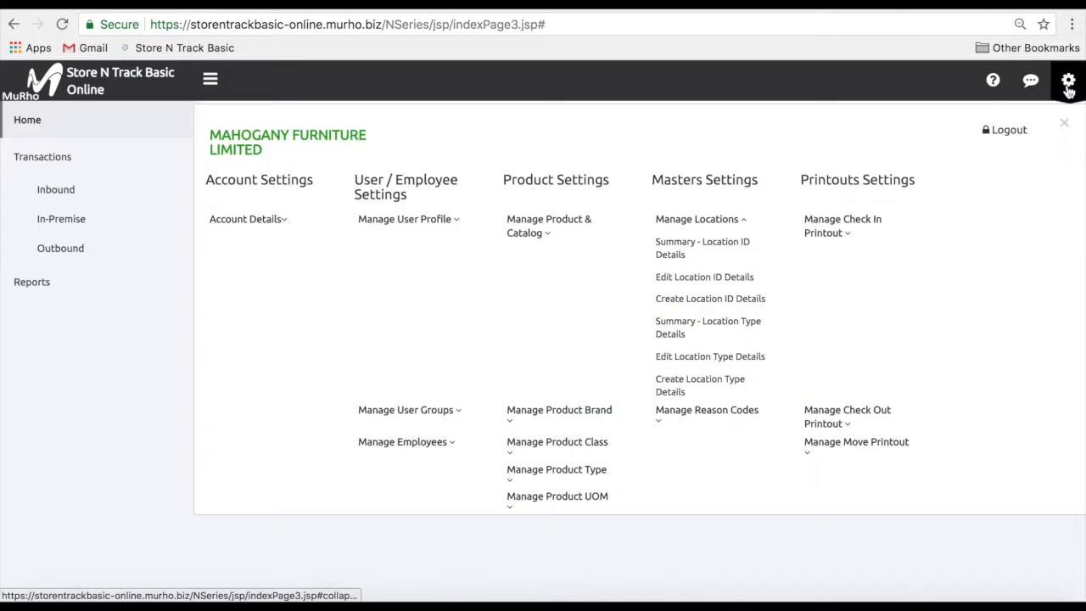
Start a new location Mainstore, described 'Mainstore at Changi', with type Changi-Mainstore
click(770, 302)
click(527, 165)
text(Mainstore)
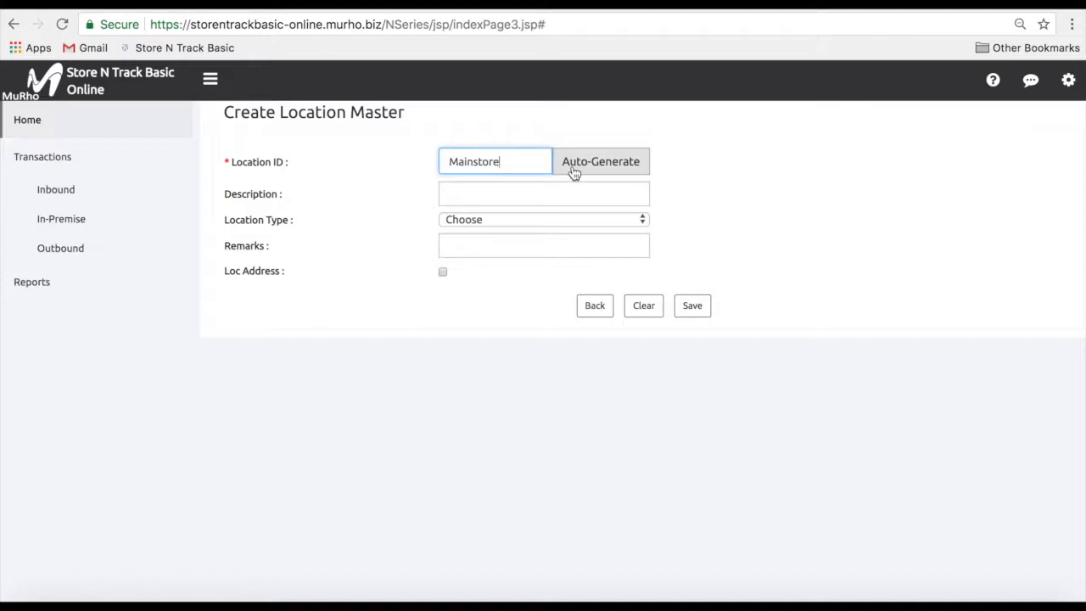
click(551, 196)
text(Mainstore at Changi)
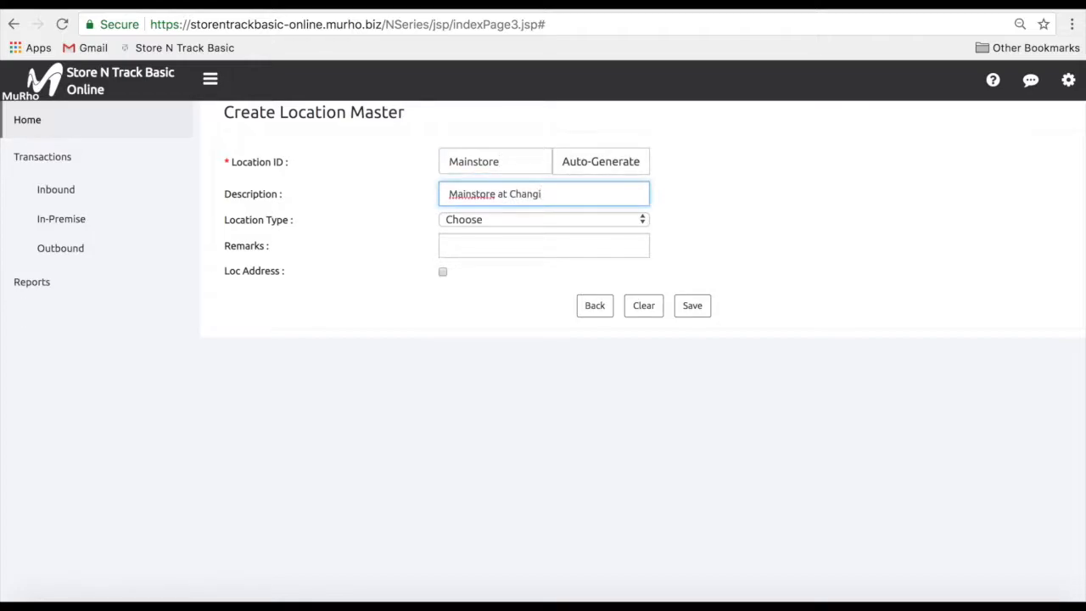
click(543, 219)
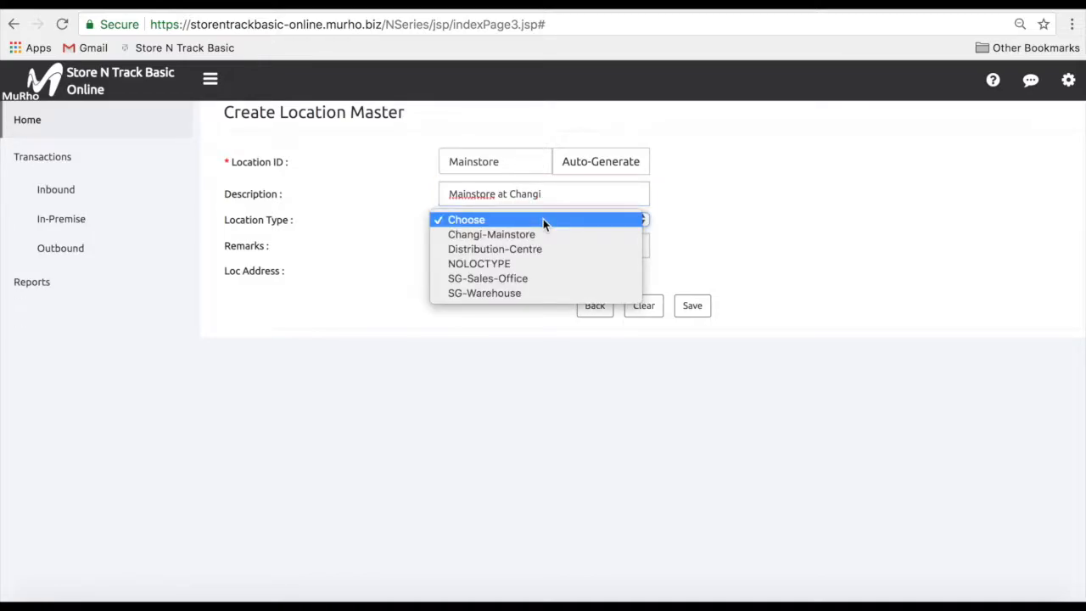
click(543, 235)
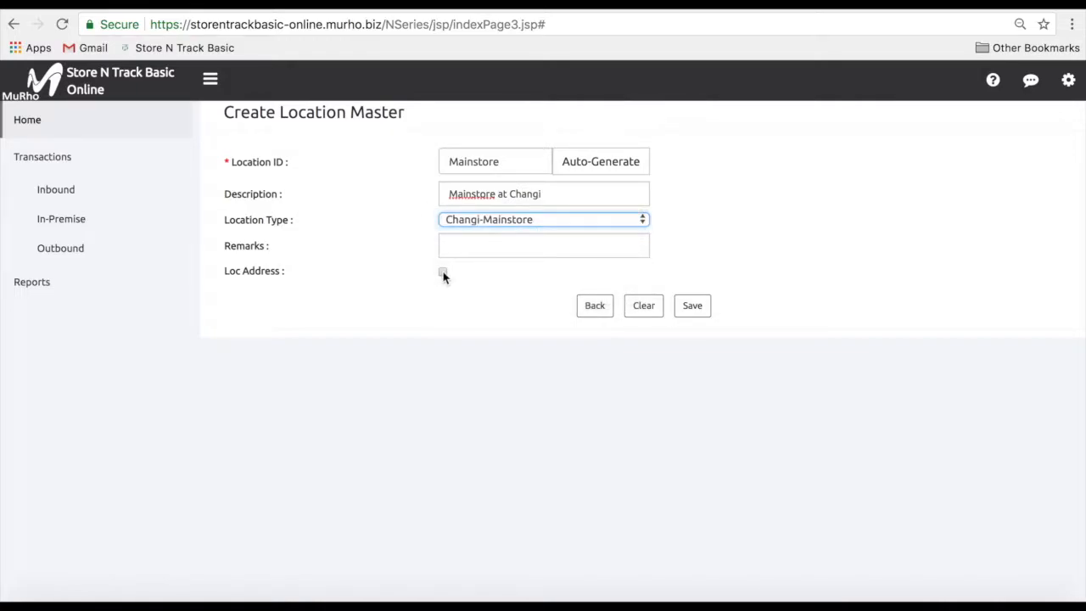
Add company Mahogany Furniture Limited and the contact person's name, then save the location
click(442, 272)
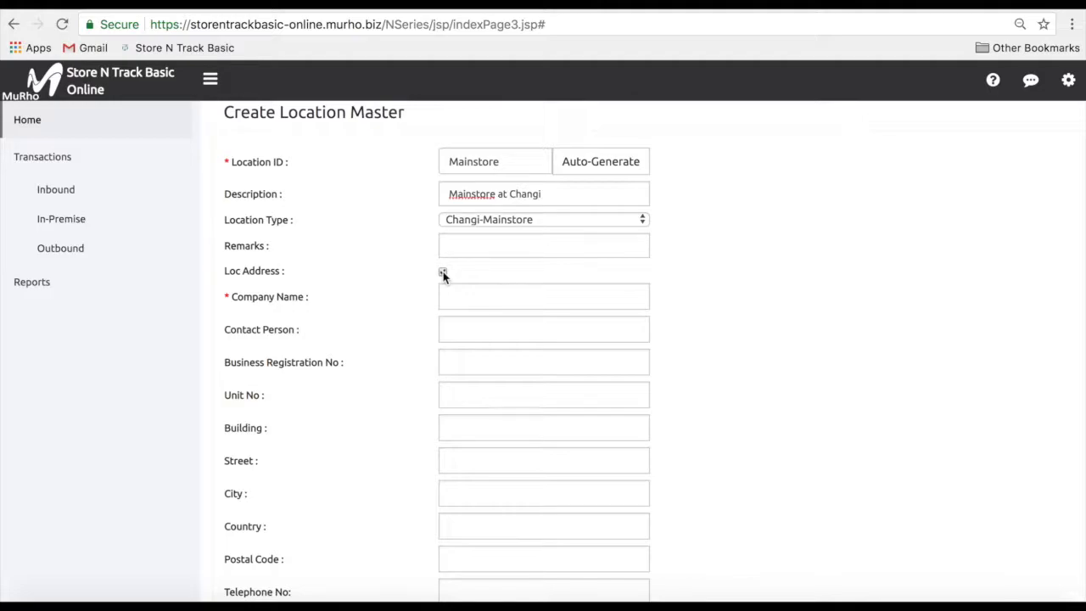
click(460, 295)
text(Mahogan)
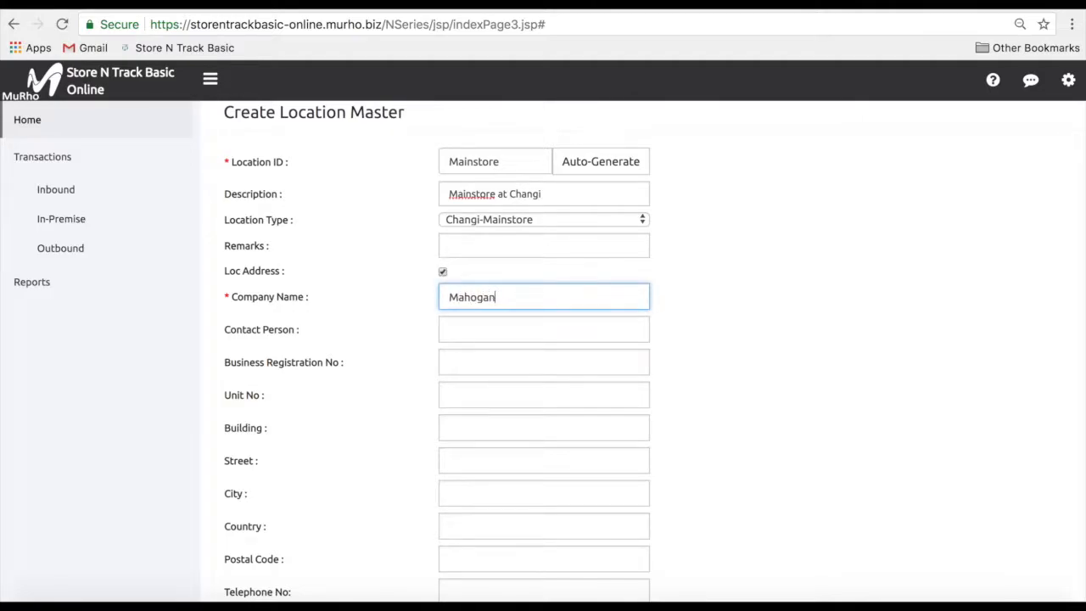
text(y Furniture Limited)
click(487, 333)
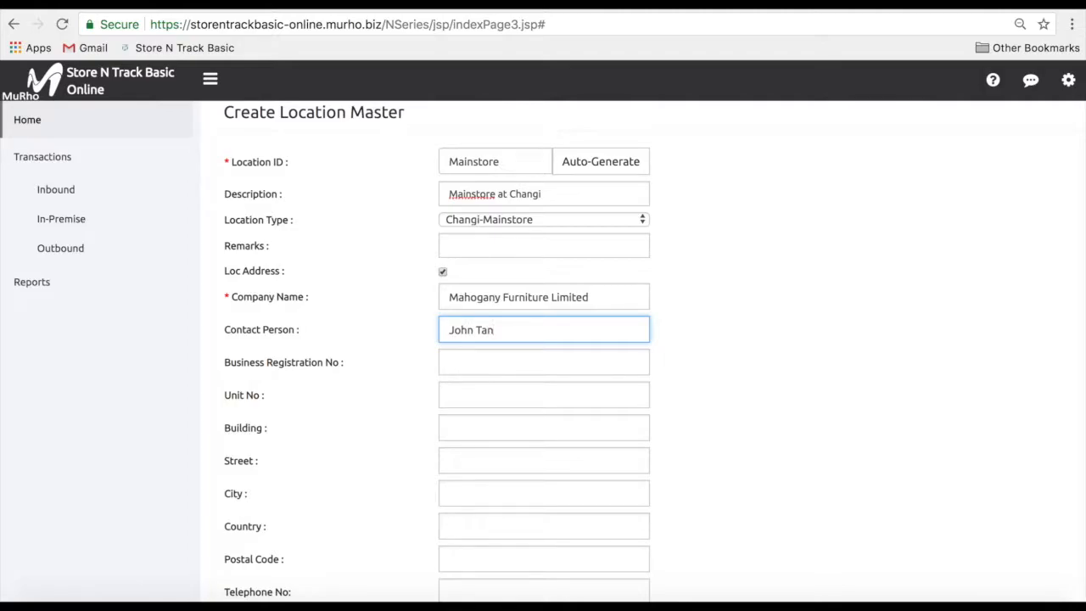
scroll(760, 529, down, 3)
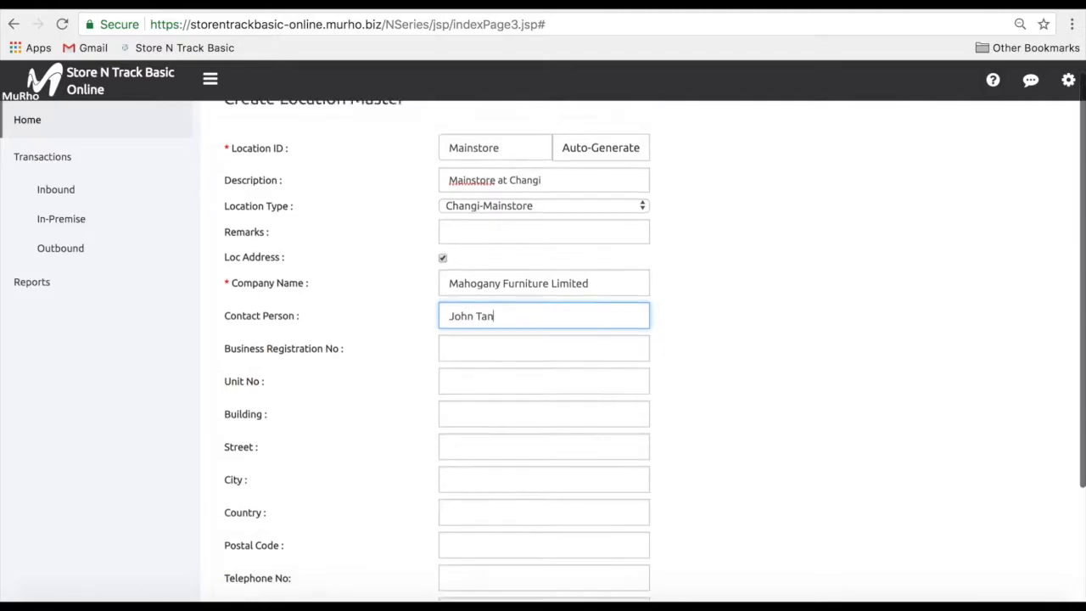
click(693, 574)
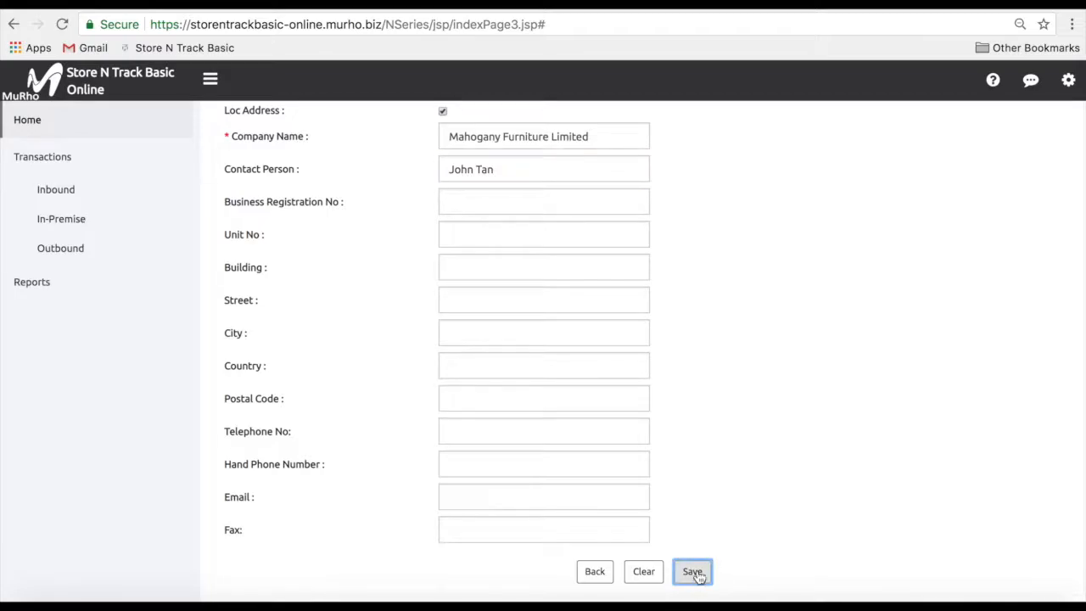
scroll(736, 402, up, 1)
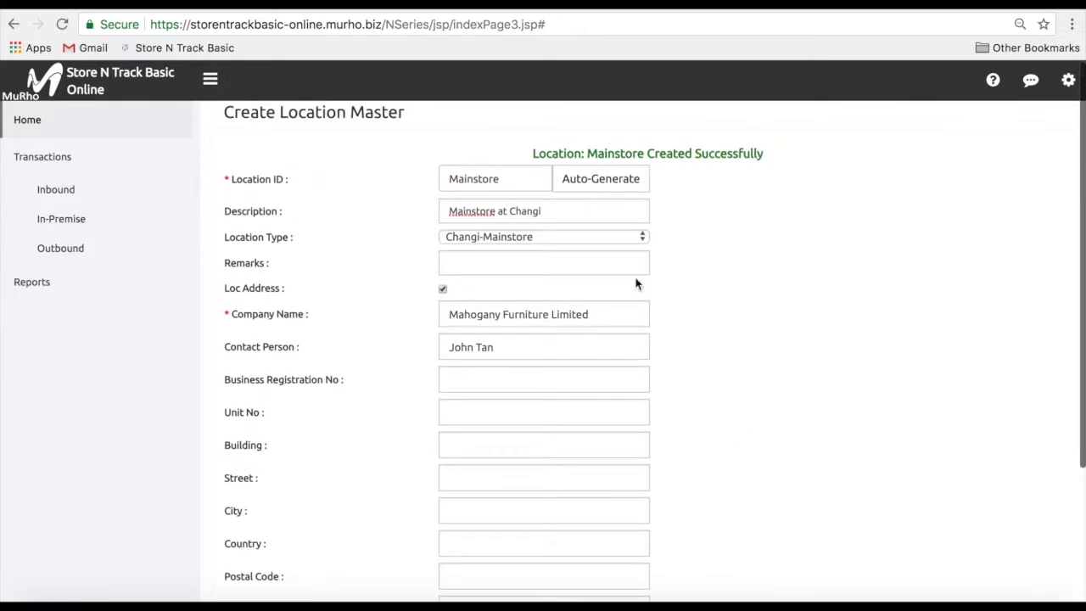
Load the Mainstore location from the lookup into the Edit Location ID Details form
double_click(491, 177)
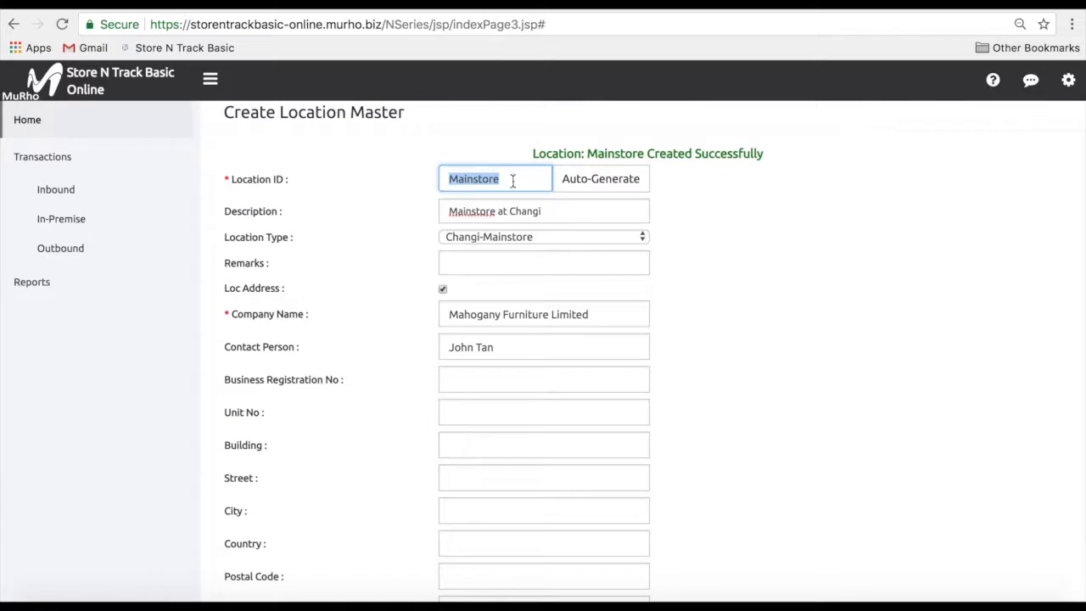
click(1066, 82)
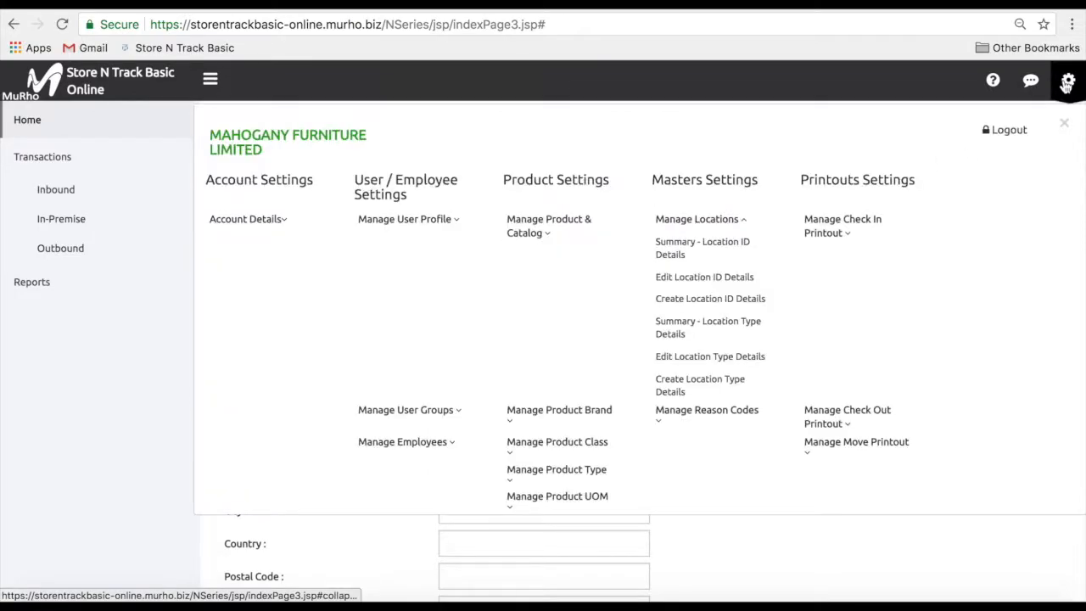
click(761, 282)
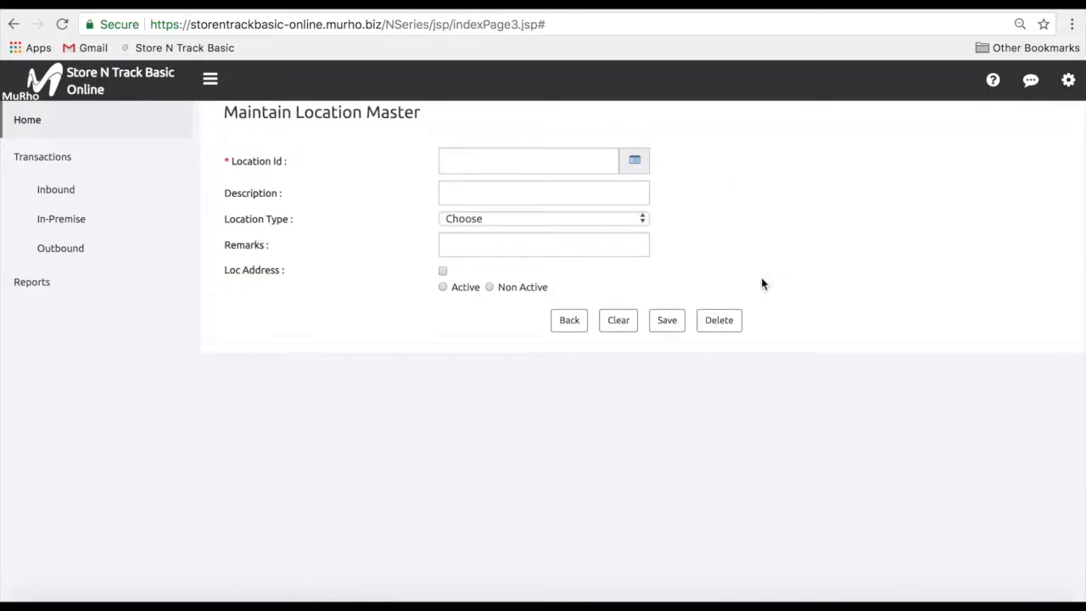
click(636, 162)
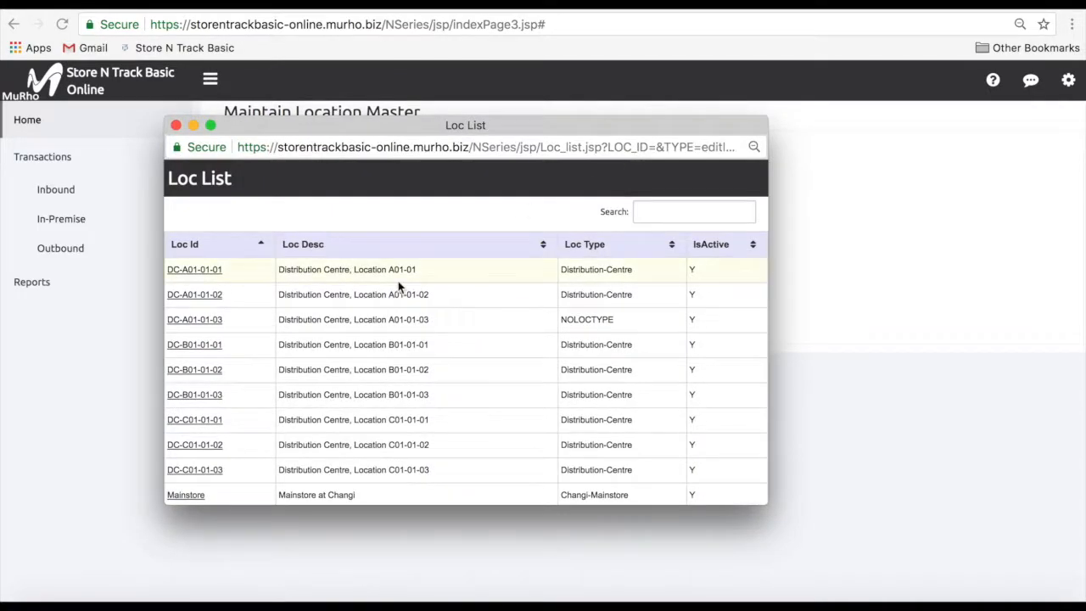
scroll(398, 281, down, 3)
click(201, 402)
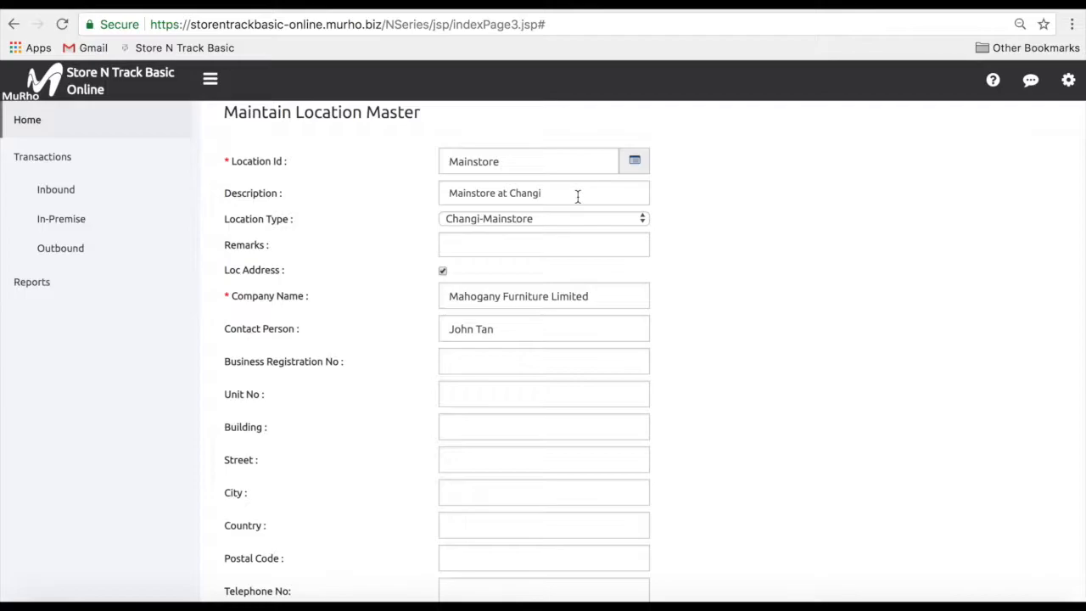
Change Mainstore's description to 'Mainstore at Changi South', select Non Active, and save with confirmation
click(578, 196)
text(Sou)
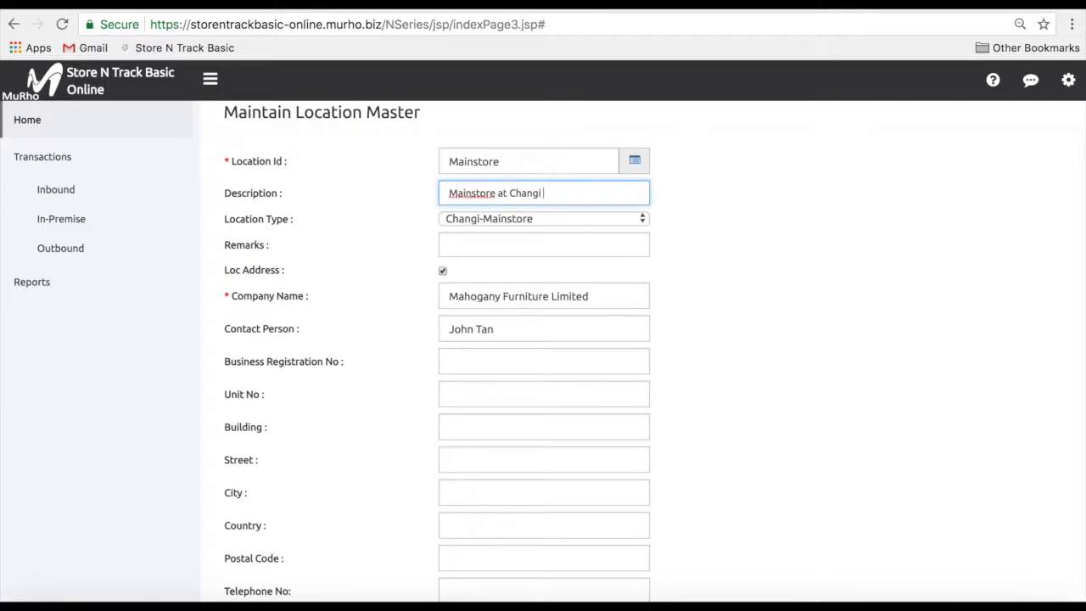
text(th)
click(442, 272)
click(442, 272)
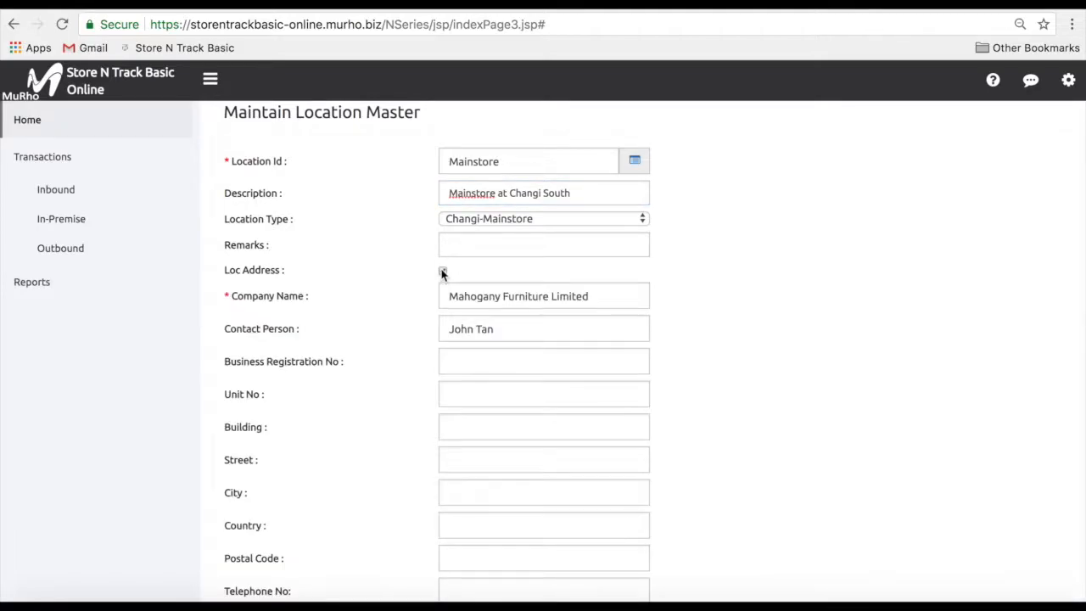
scroll(410, 292, down, 5)
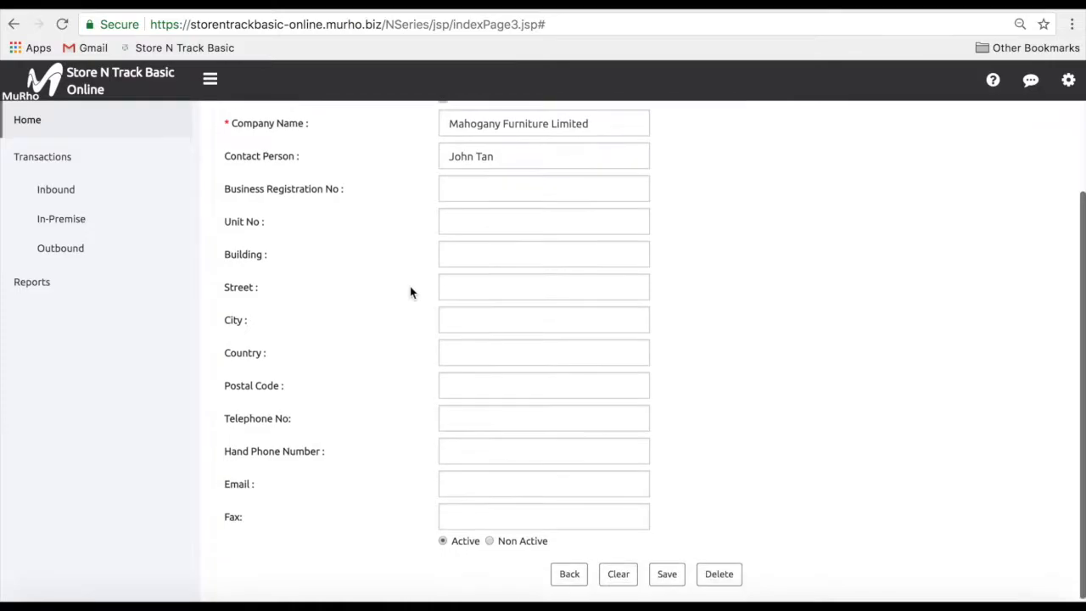
click(490, 539)
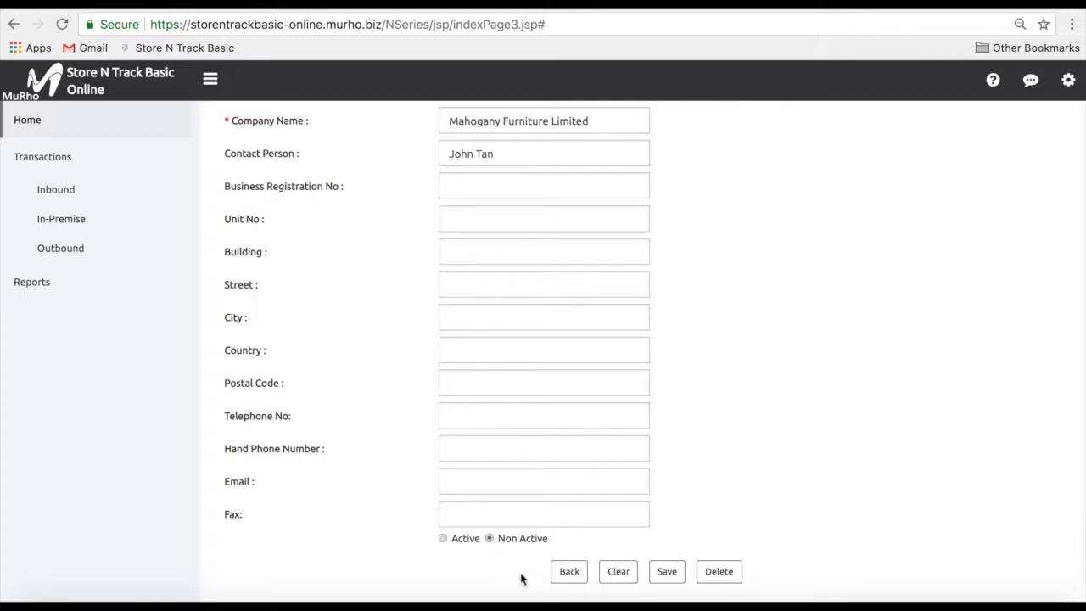
click(666, 572)
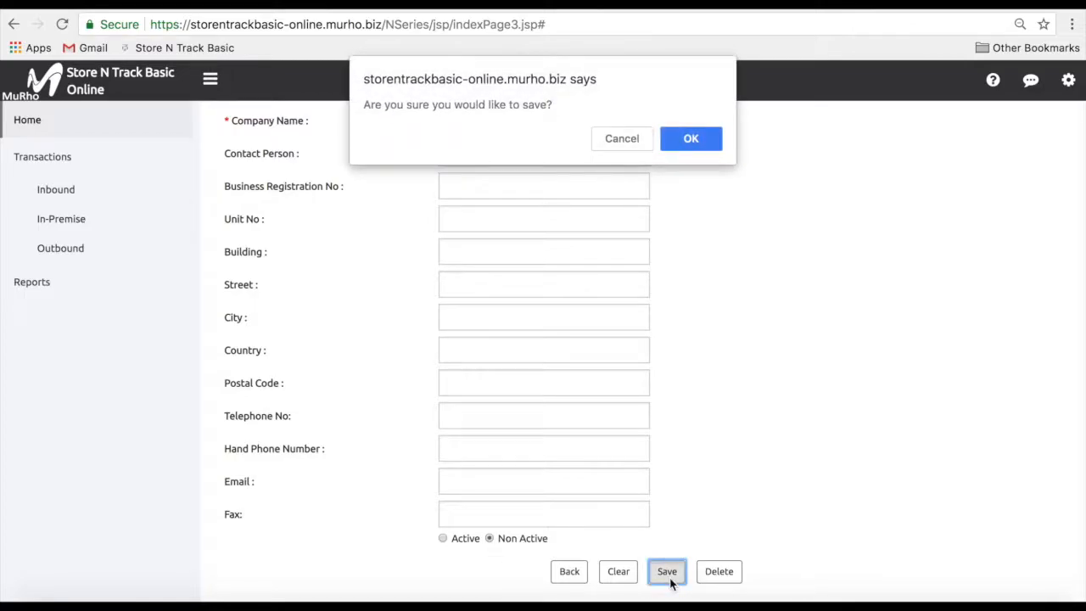
key(Return)
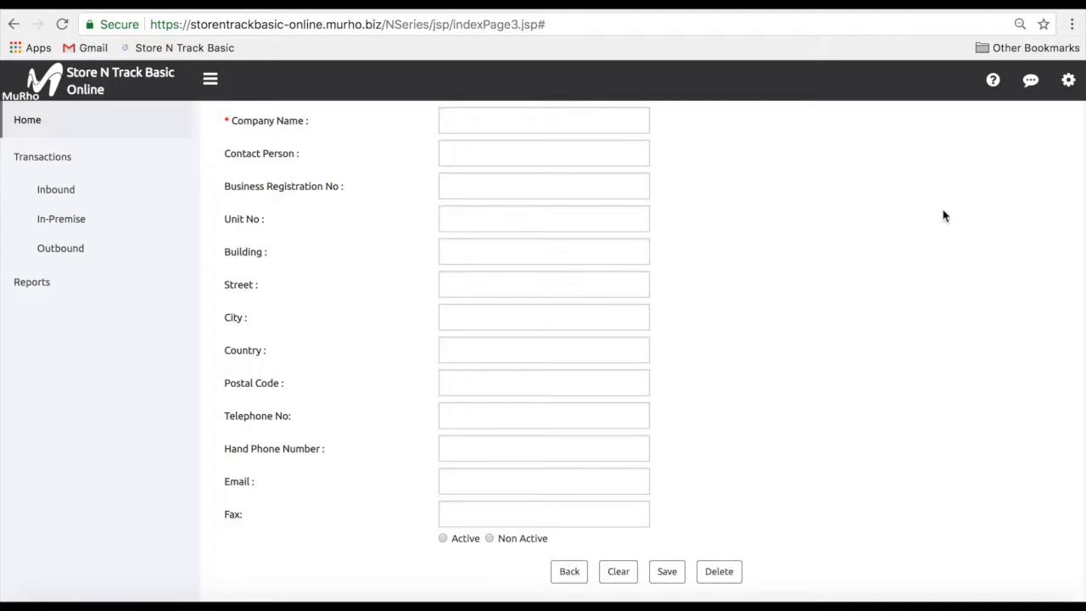
Show all 16 locations in the Location ID summary, then open DC-A01-01-01's details
click(1065, 83)
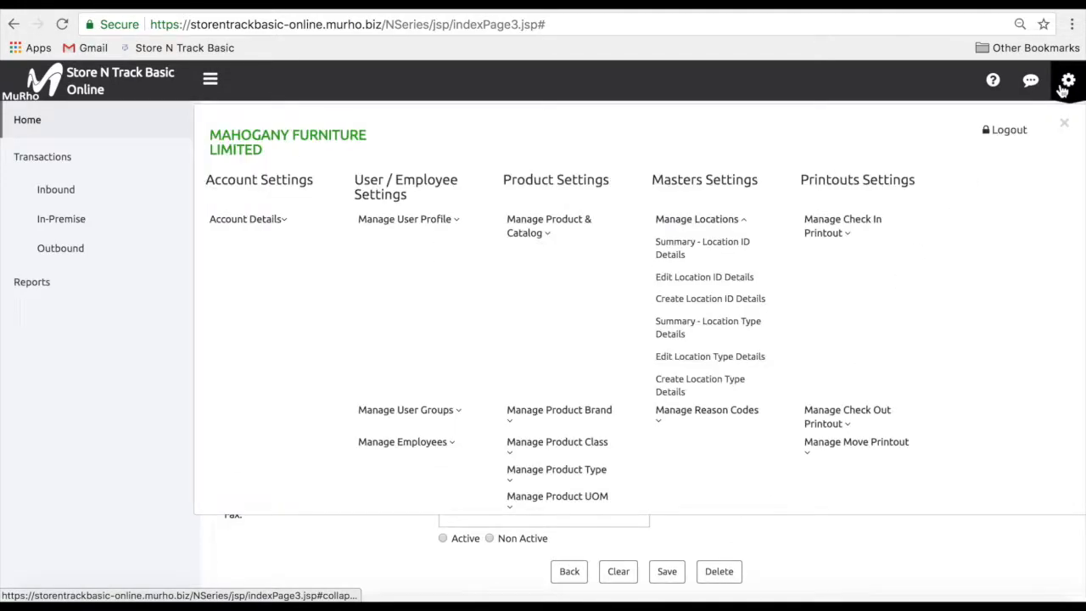
click(754, 254)
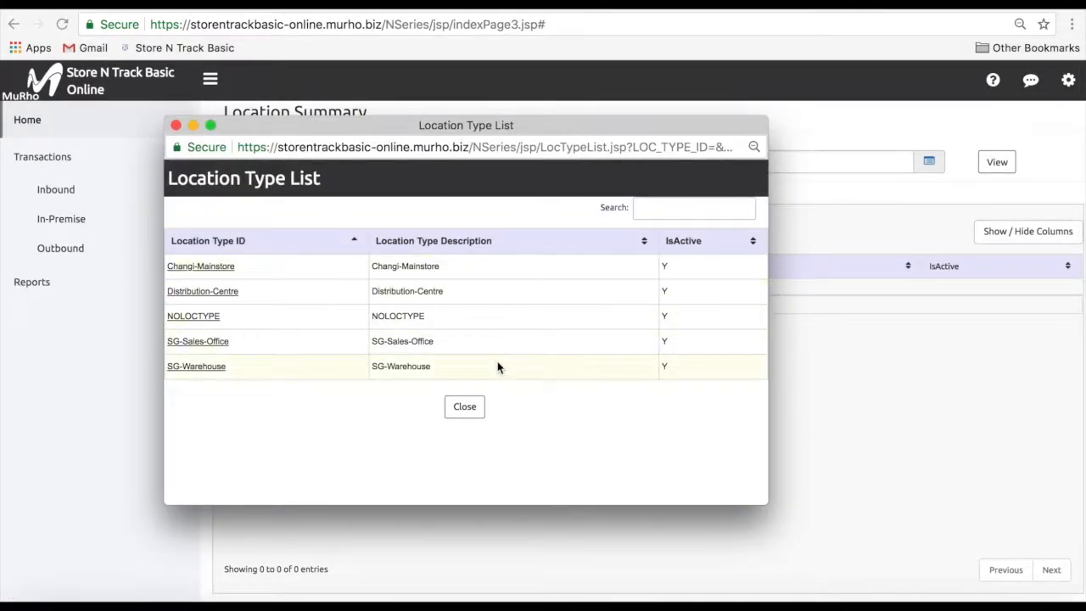
click(465, 412)
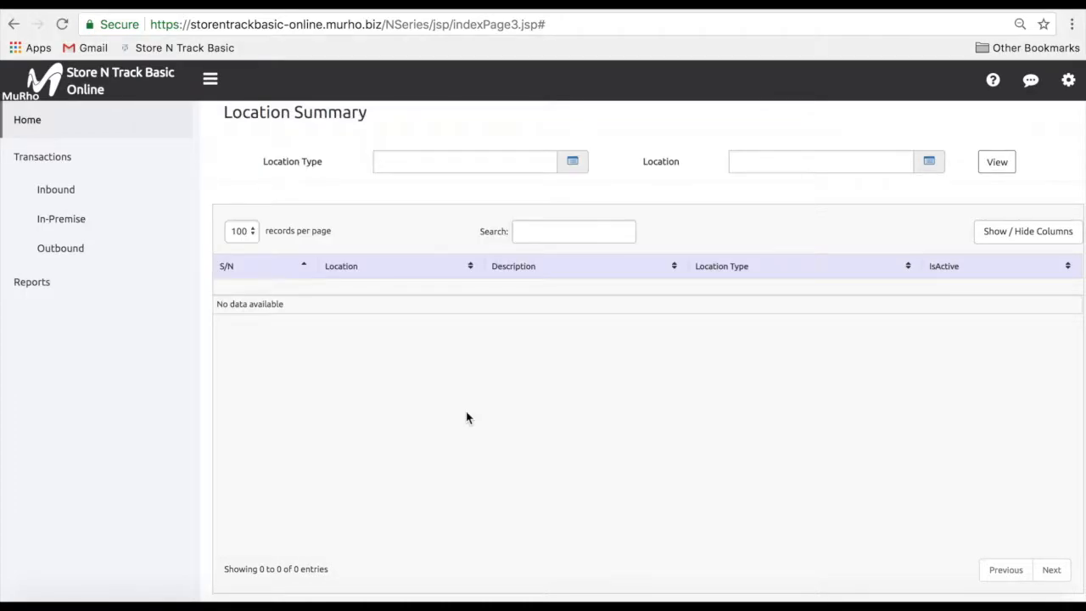
click(930, 162)
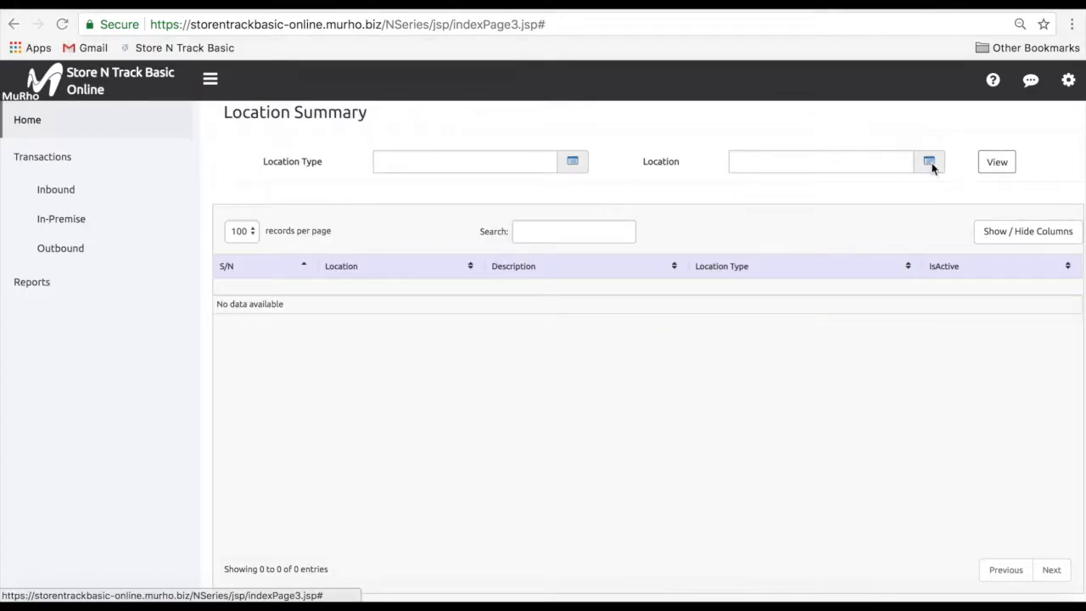
scroll(654, 251, down, 2)
scroll(653, 248, down, 5)
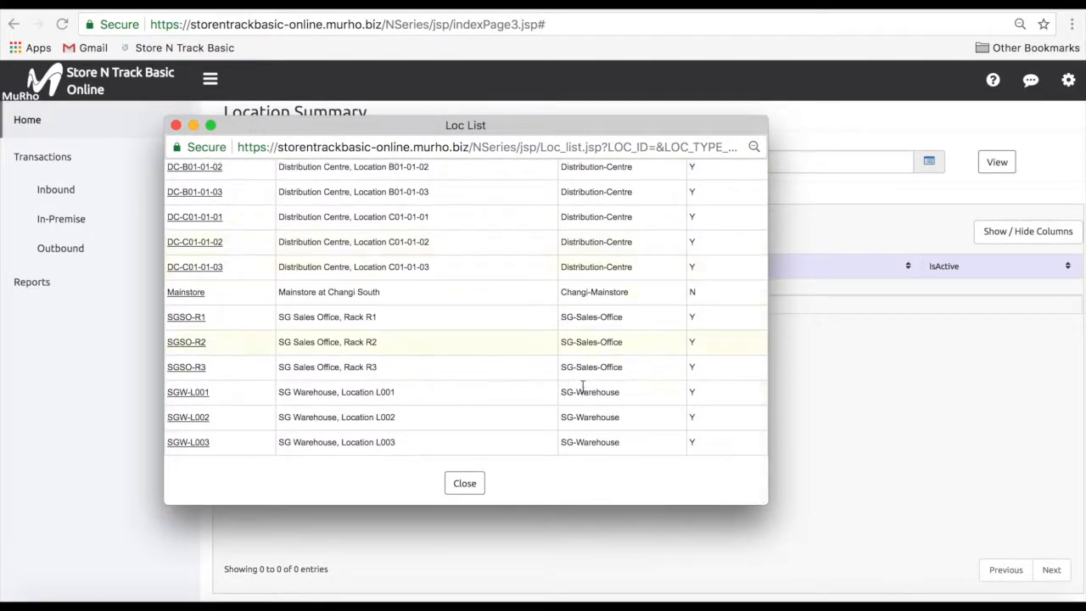
click(477, 491)
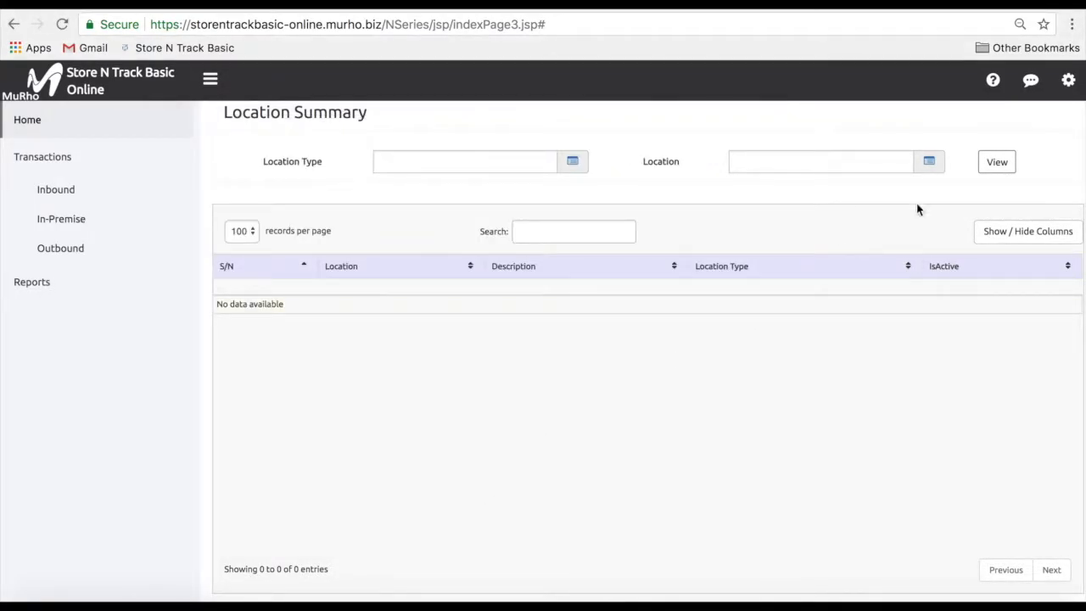
click(995, 170)
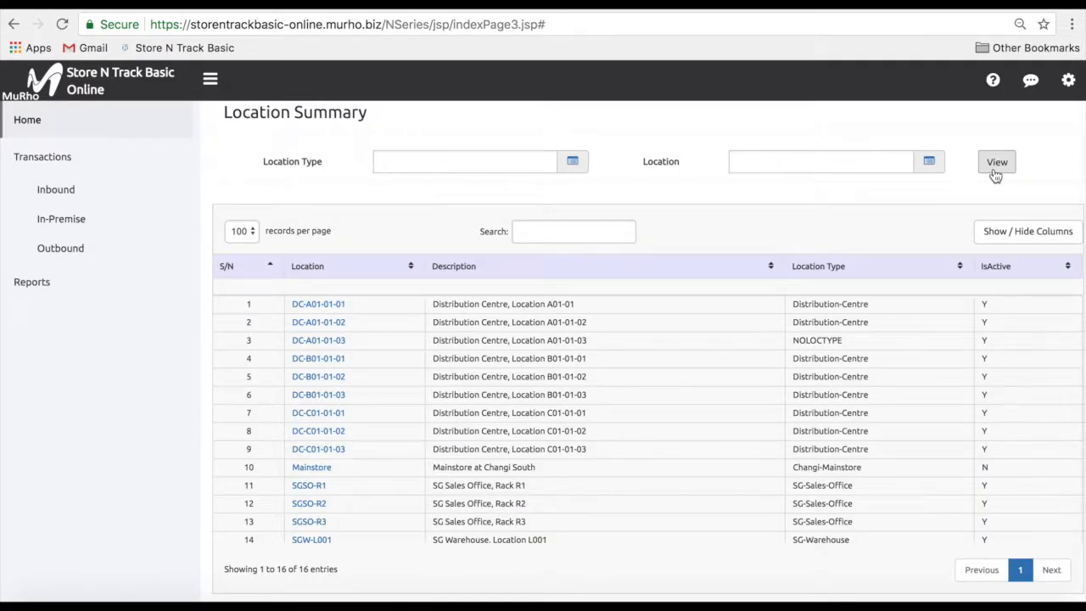
click(318, 308)
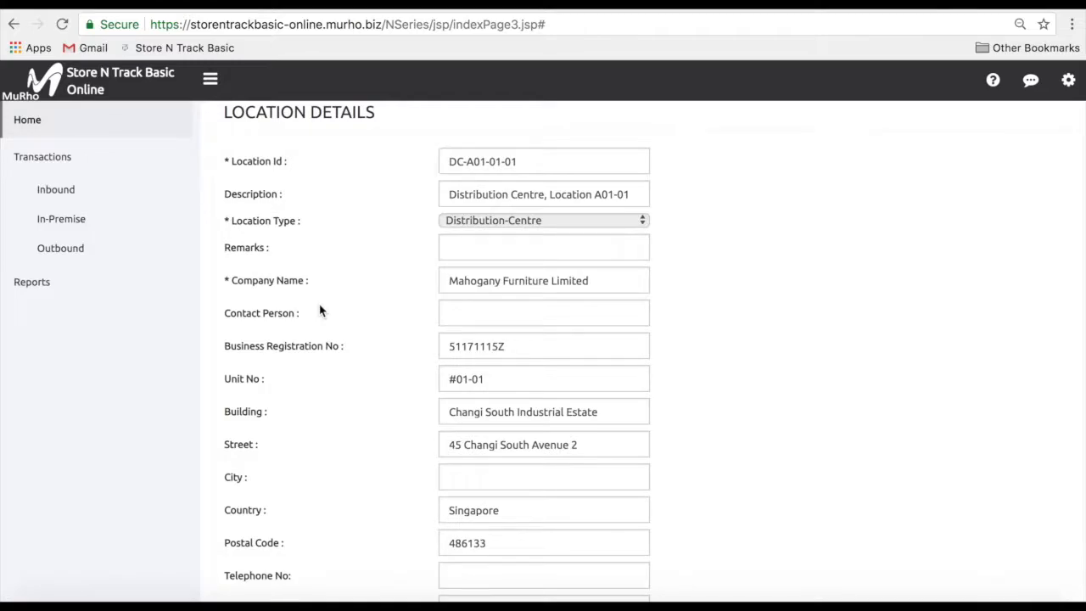
Leave the Location Details form and return to the Home dashboard
scroll(320, 310, down, 2)
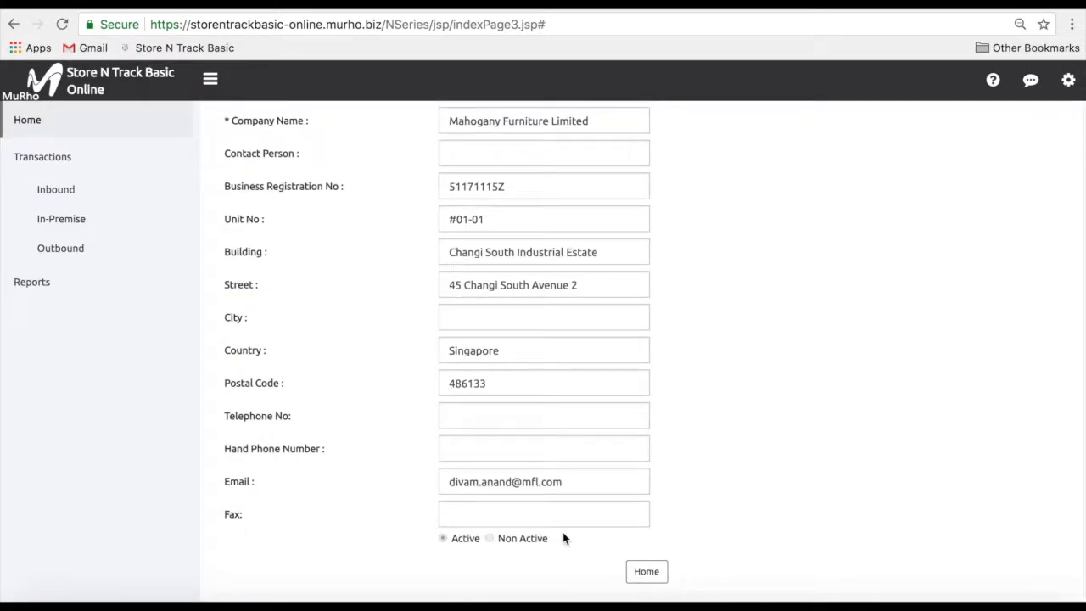
click(640, 586)
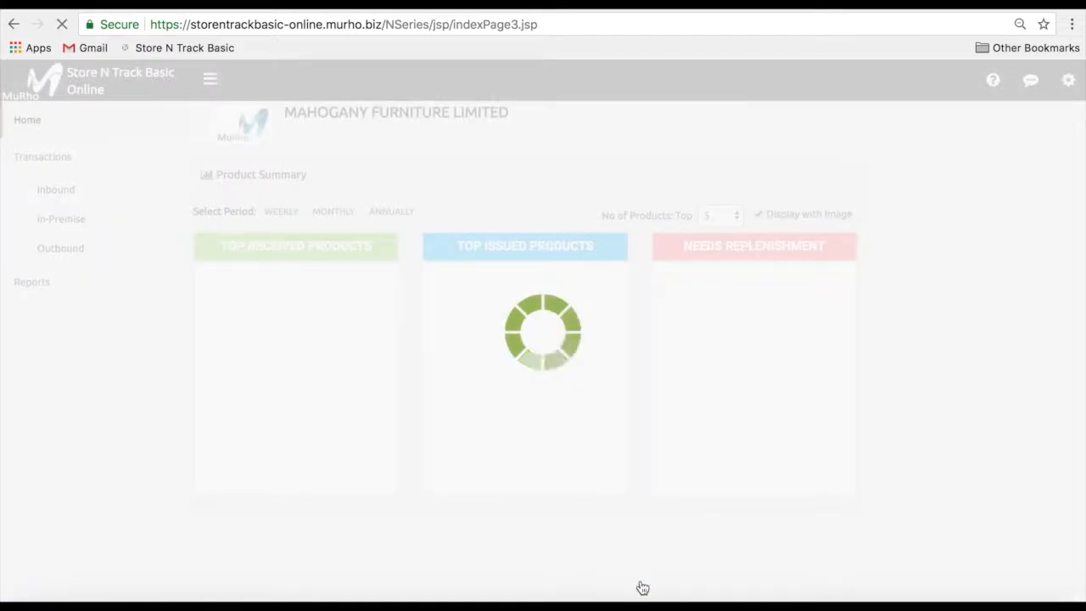